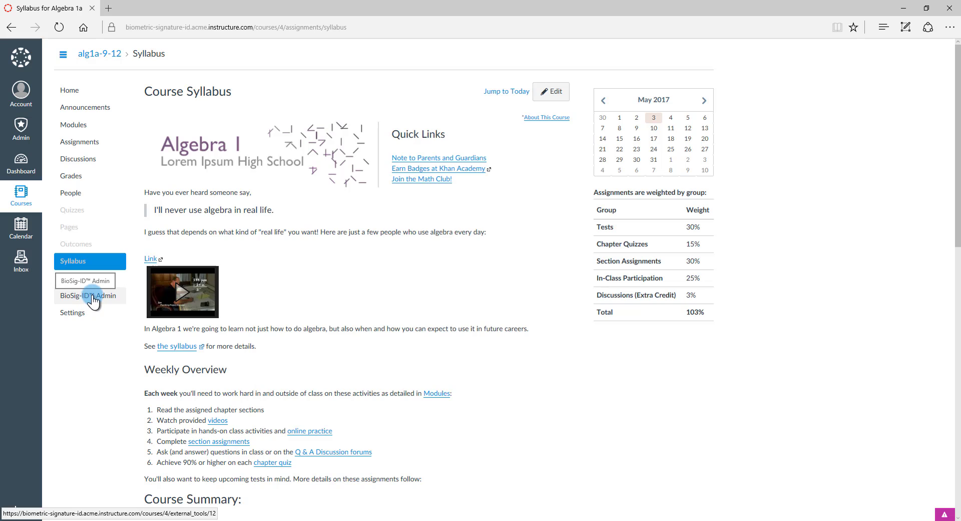
Step: Open BioSig-ID Admin from the course navigation and authorize its account access
click(93, 297)
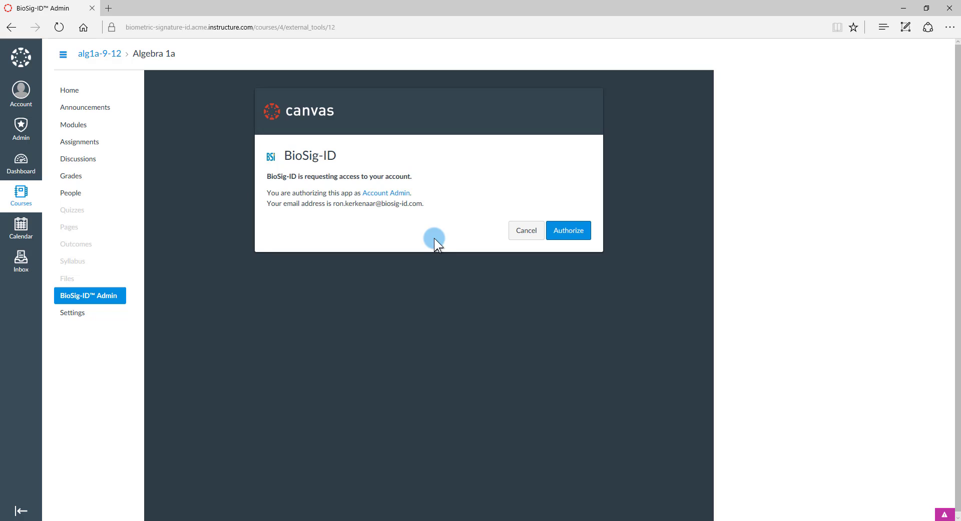
click(562, 230)
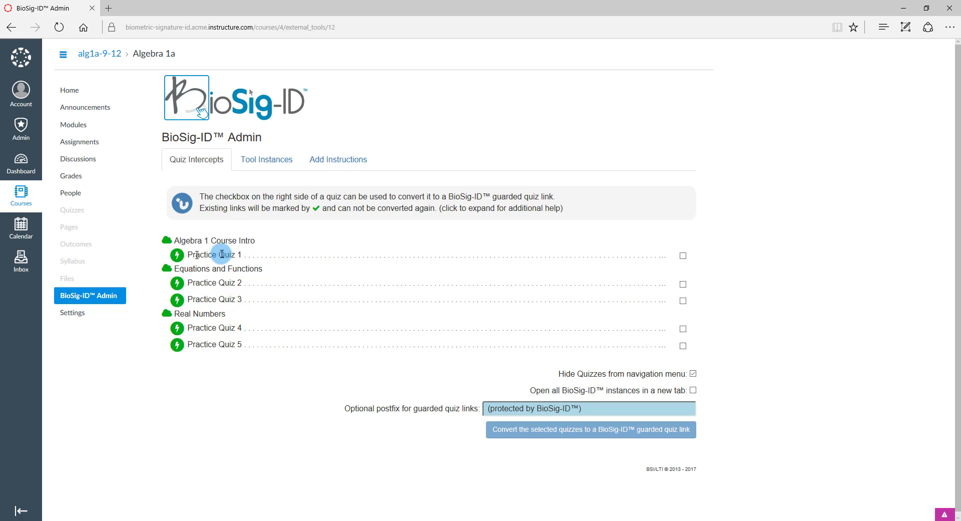
Step: Select Practice Quizzes 1–5 and convert them into BioSig-ID guarded quiz links
click(683, 255)
click(683, 284)
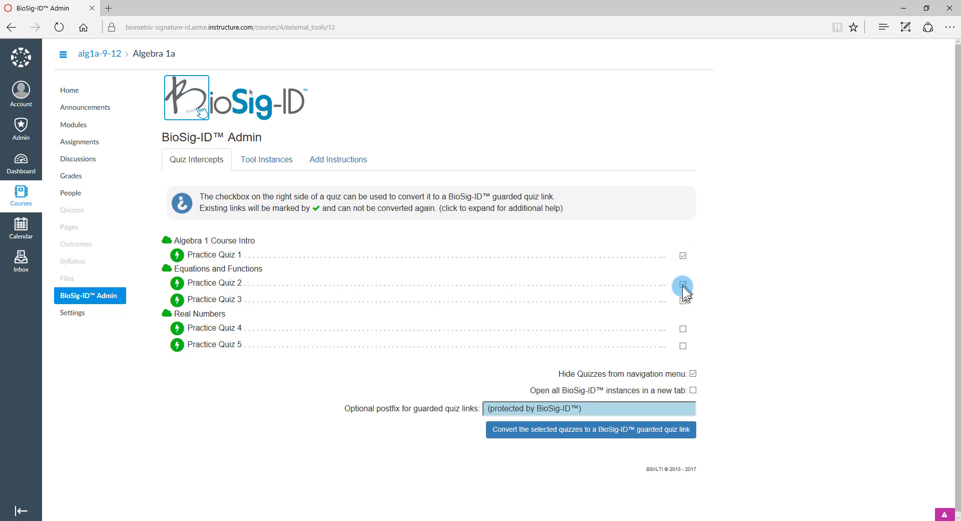
click(683, 300)
click(683, 345)
click(683, 329)
click(232, 204)
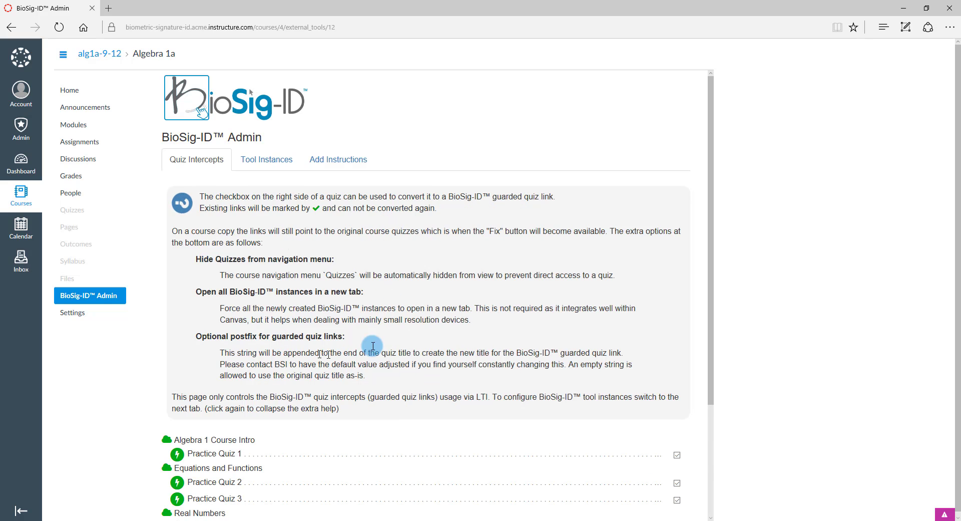
click(391, 226)
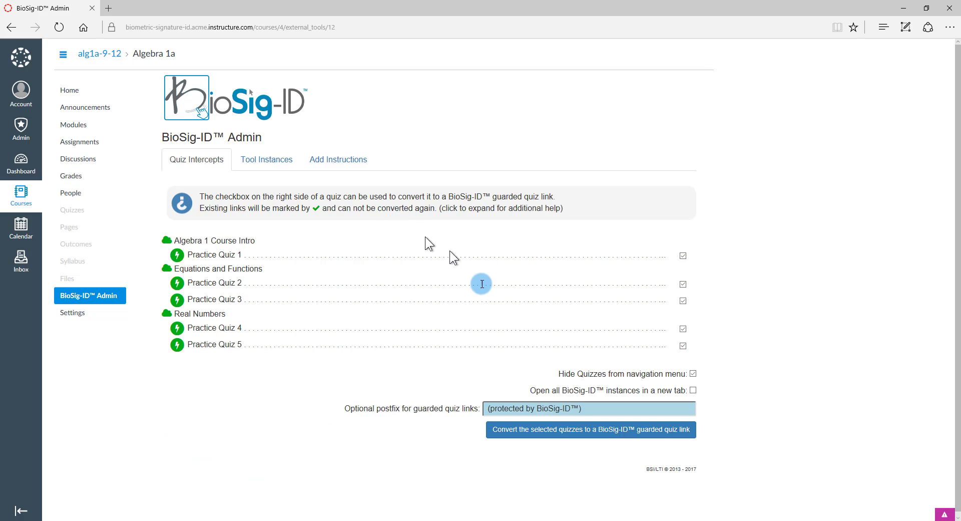
click(578, 434)
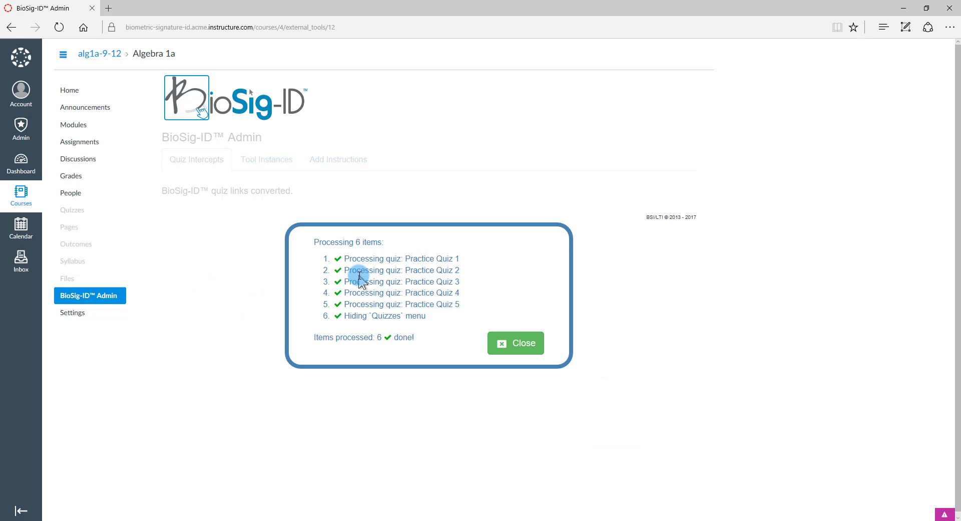
Step: Add validation items to Algebra 1 Course Intro, Equations and Functions, and Real Numbers modules
click(522, 343)
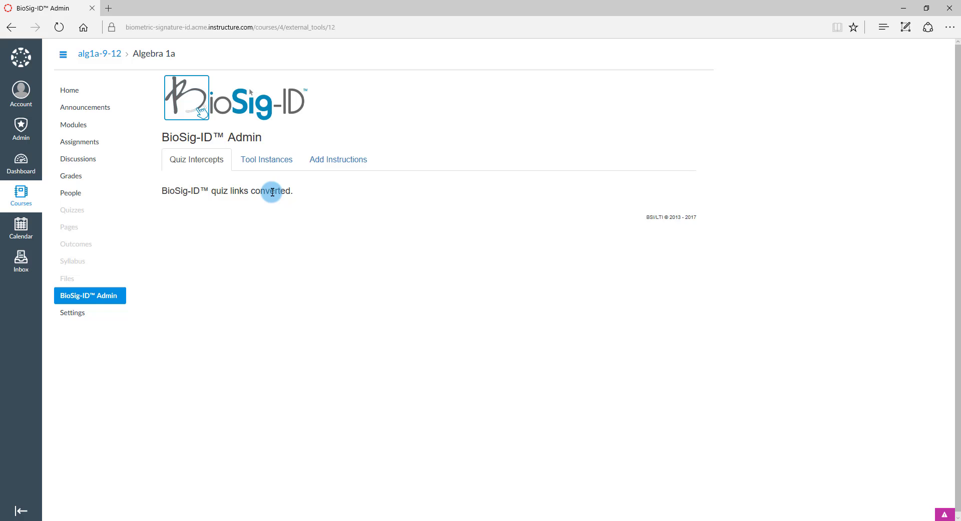
click(260, 172)
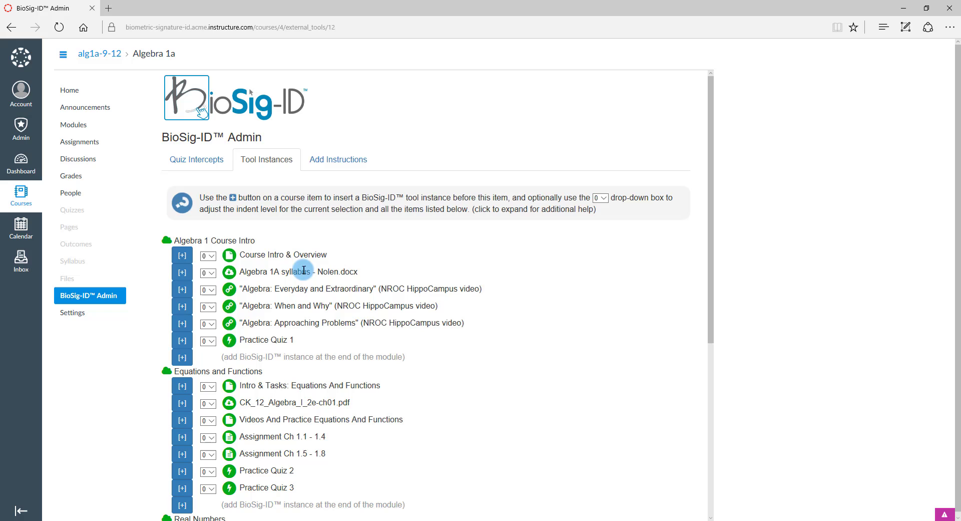
click(182, 273)
scroll(300, 271, down, 4)
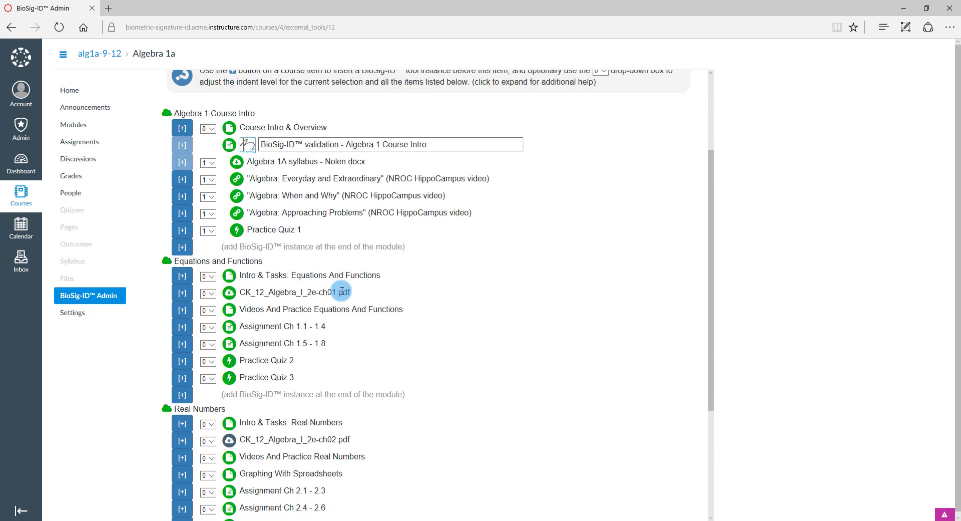
click(183, 218)
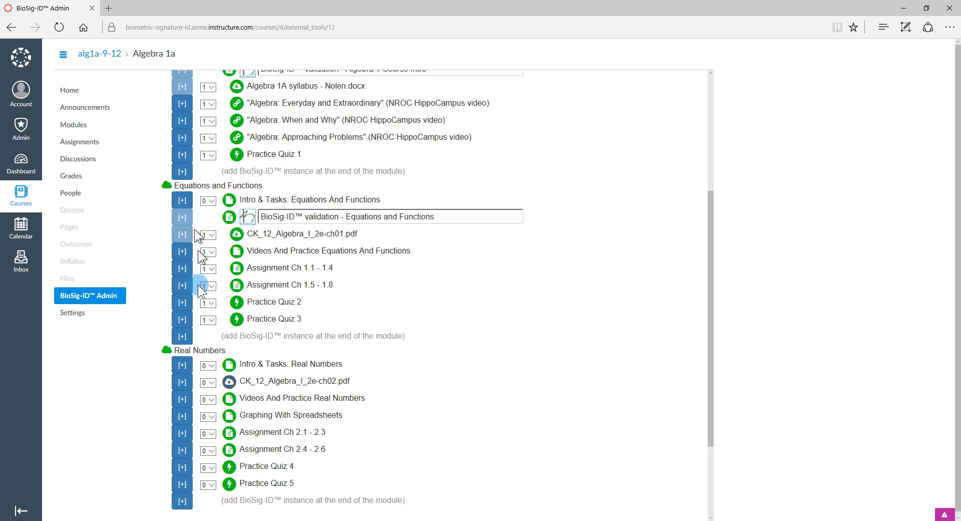
click(184, 383)
scroll(506, 374, down, 3)
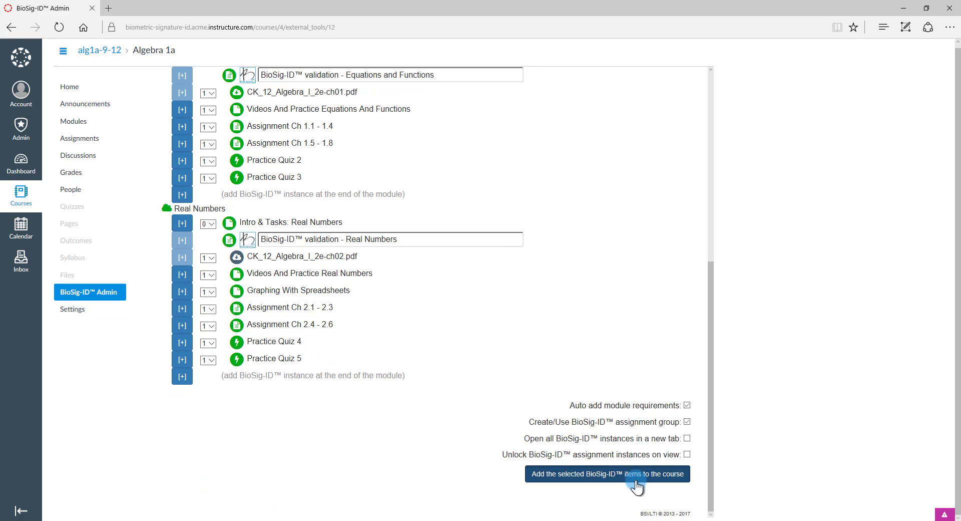
click(636, 473)
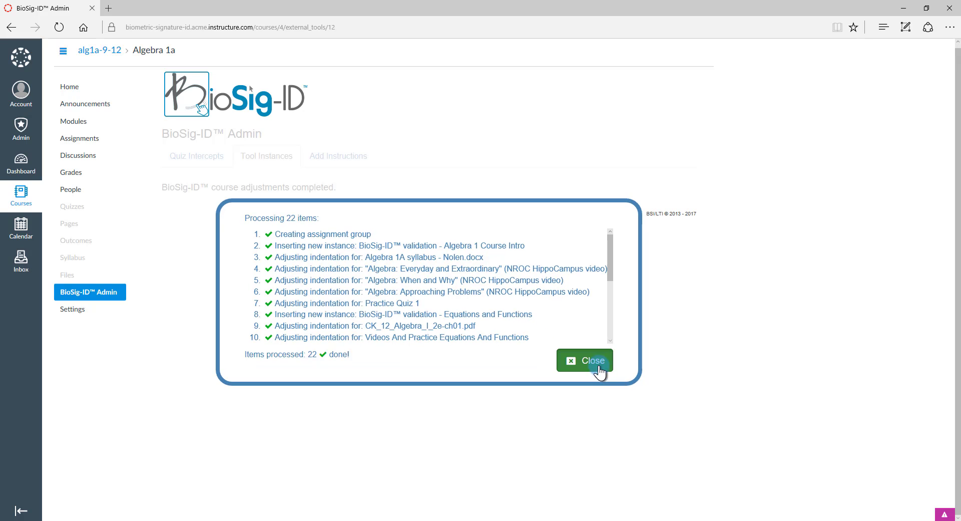
Step: Insert the BioSig-ID enrollment instructions before the Algebra 1 Course Intro module
click(599, 368)
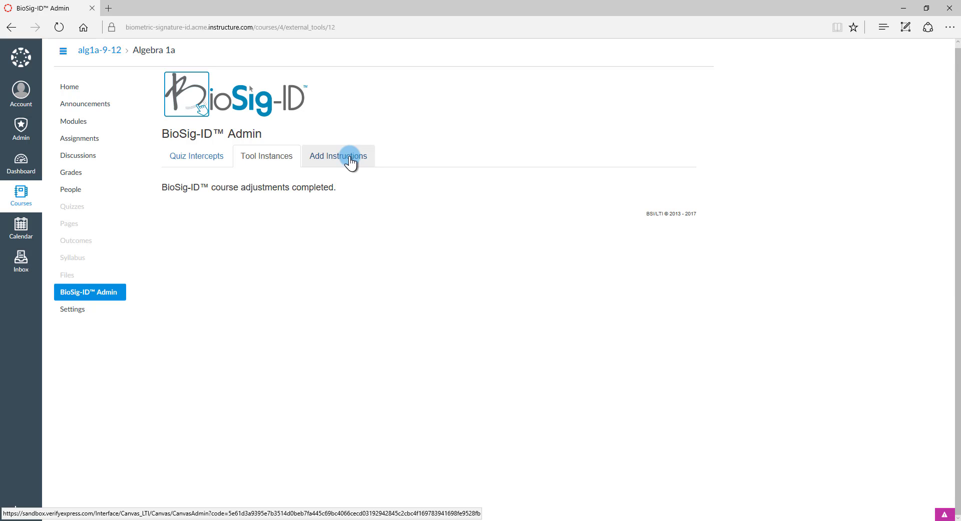
click(350, 162)
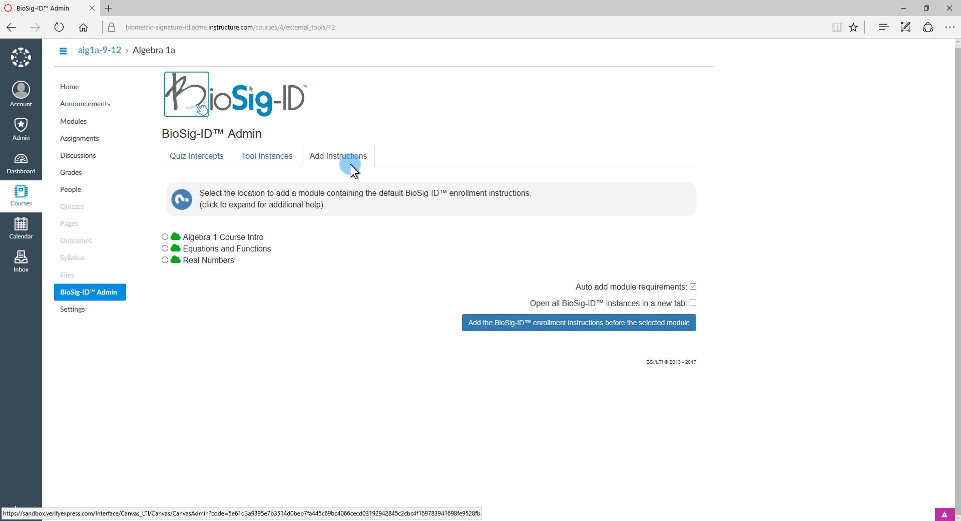
click(164, 237)
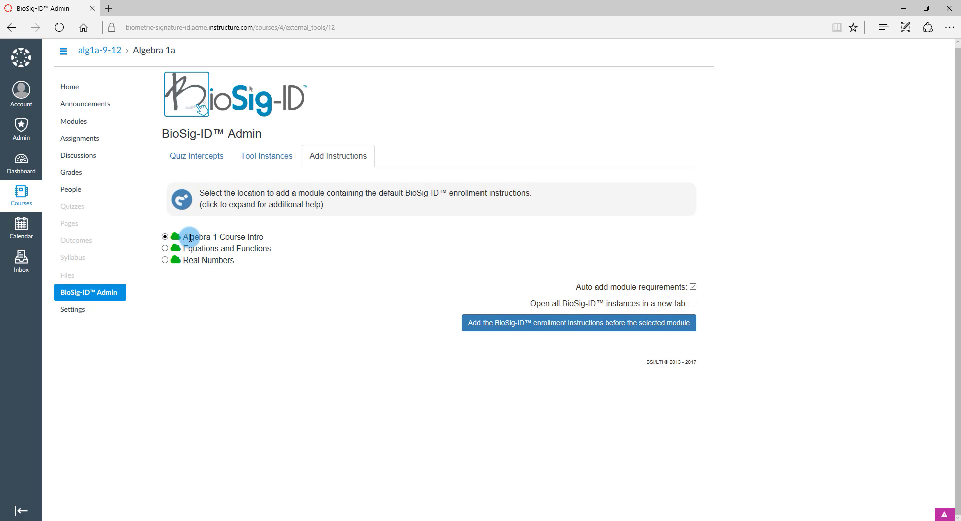
click(598, 335)
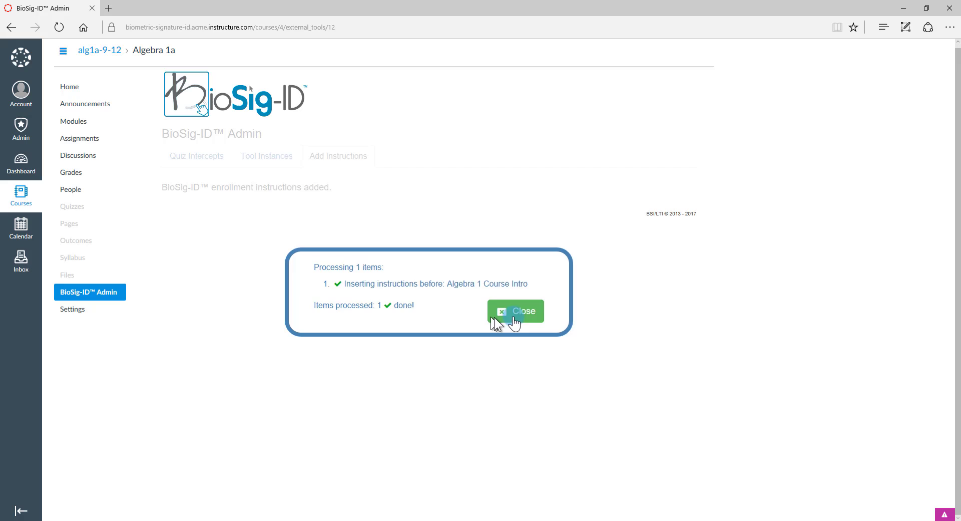
Step: Close the processing summary dialog to return to the course
click(514, 318)
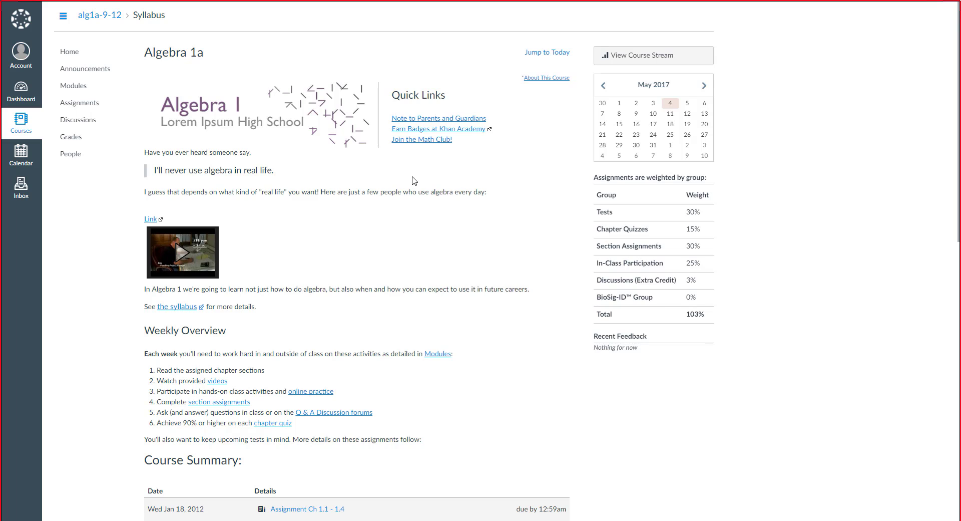
Step: Draw the password to pass the Algebra 1 Course Intro BioSig-ID validation item
click(74, 86)
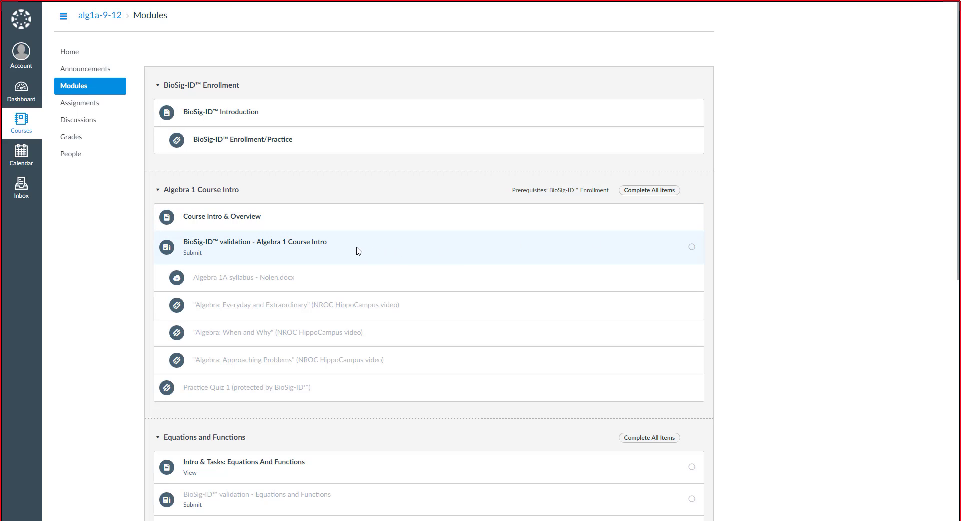
click(299, 245)
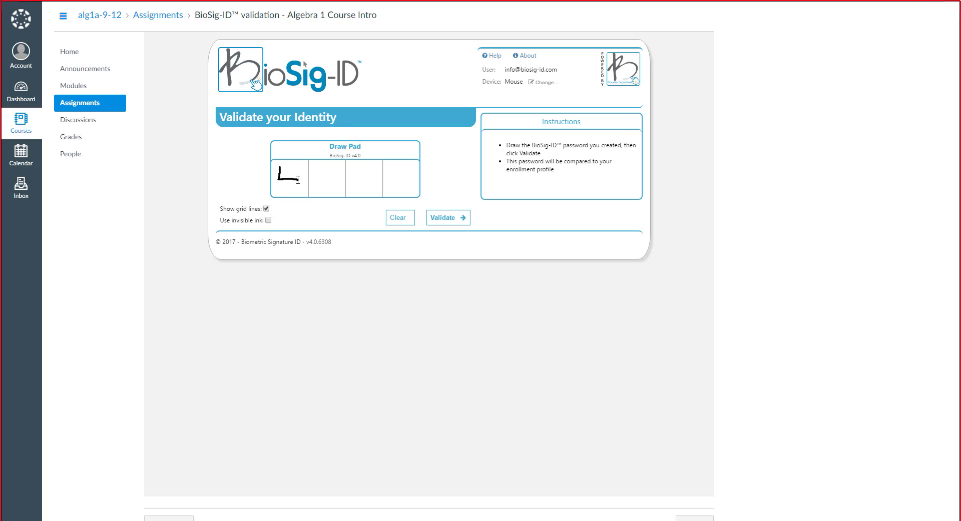
mouse_move(315, 172)
mouse_down()
mouse_move(340, 167)
mouse_move(415, 193)
mouse_move(408, 175)
mouse_move(385, 192)
mouse_up()
click(448, 218)
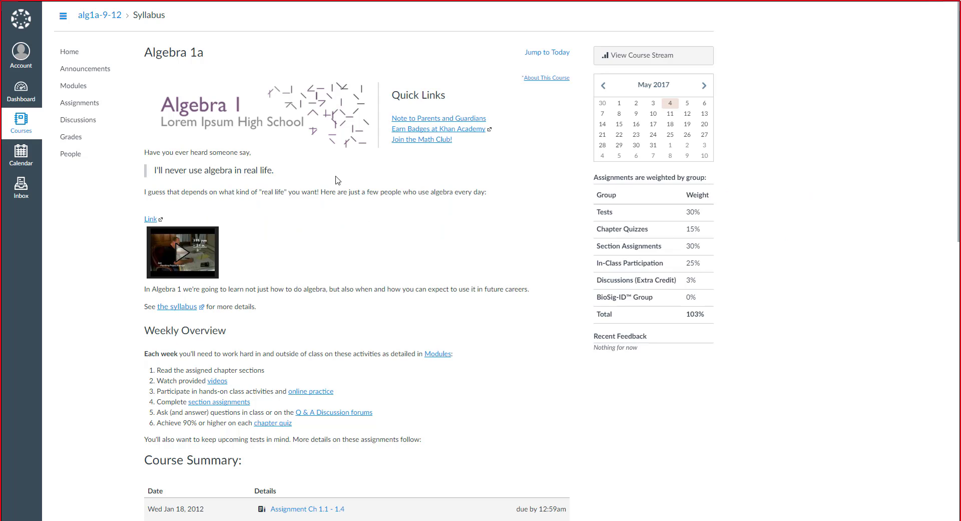
Step: Open Practice Quiz 1 from Modules and validate with the drawn BioSig-ID password
click(75, 86)
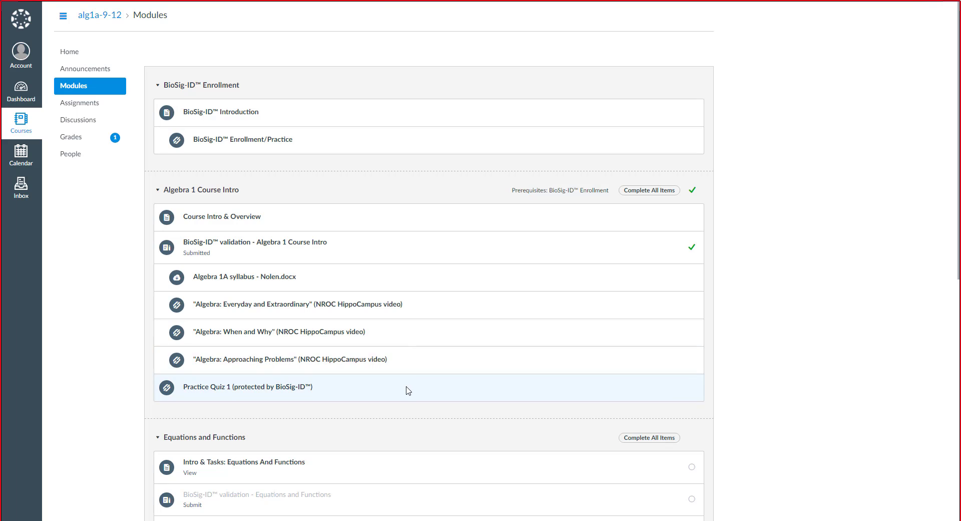
click(242, 387)
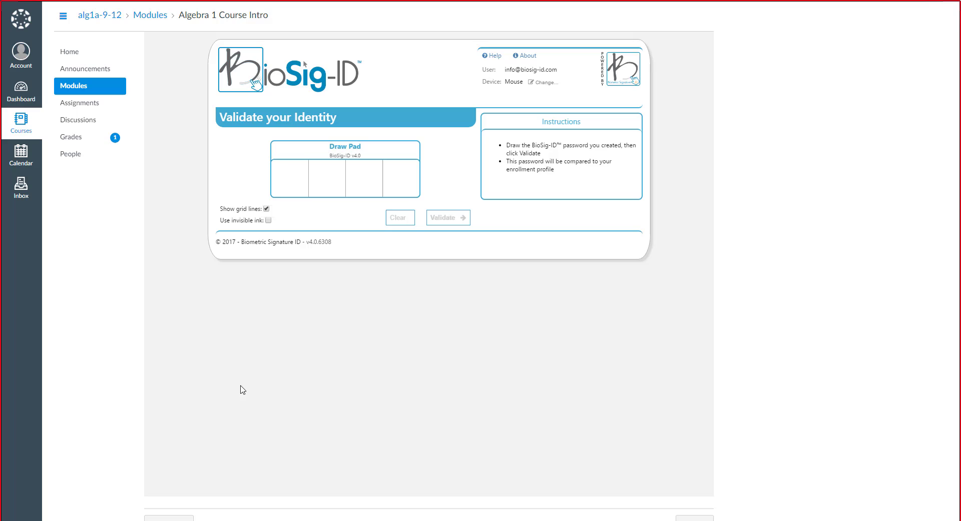
mouse_move(279, 165)
mouse_down()
mouse_move(280, 181)
mouse_move(375, 167)
mouse_move(413, 191)
mouse_move(388, 192)
mouse_up()
click(443, 218)
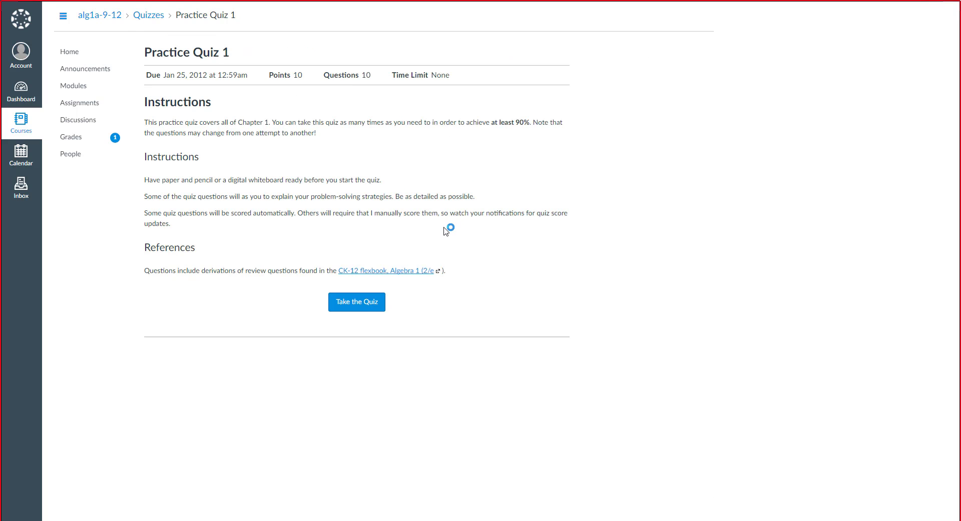